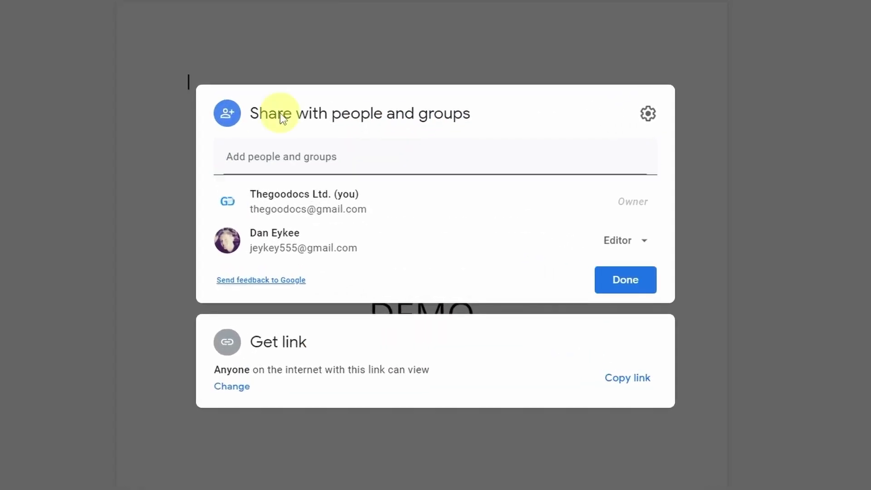
# Step: Review the Get link settings and Viewer role choices, then return to the people-sharing view
pyautogui.click(347, 162)
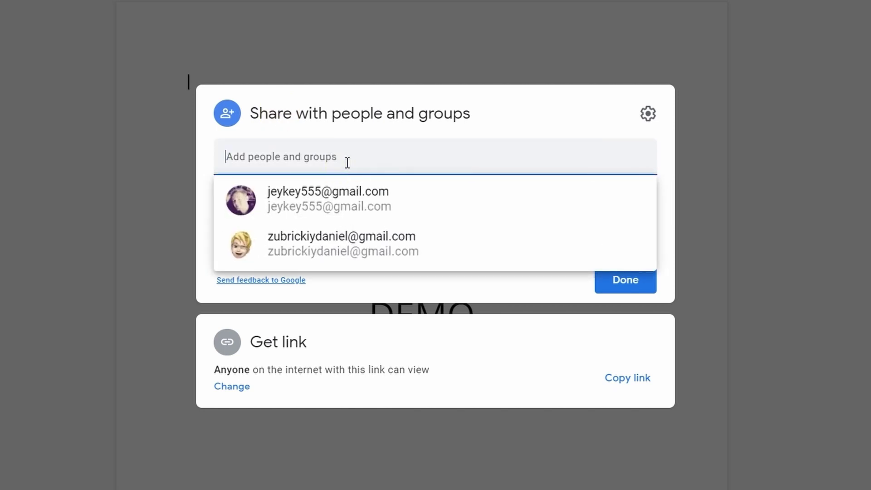
pyautogui.click(445, 141)
pyautogui.click(292, 349)
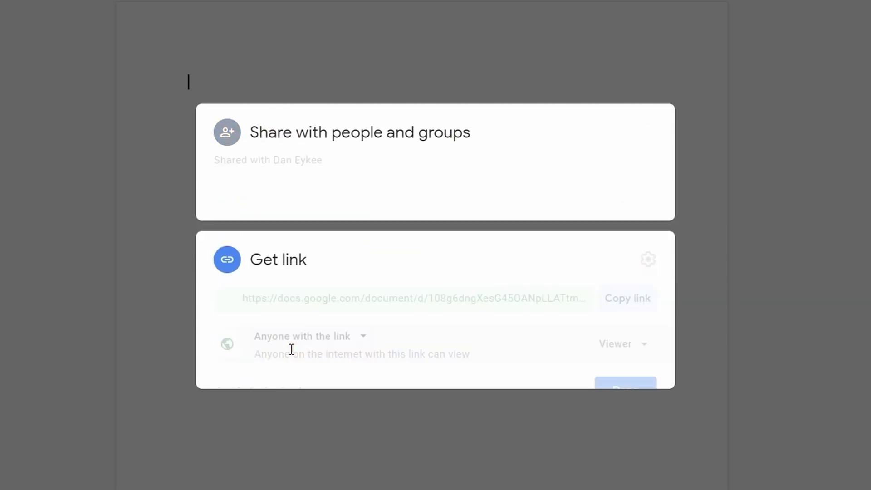
pyautogui.click(611, 315)
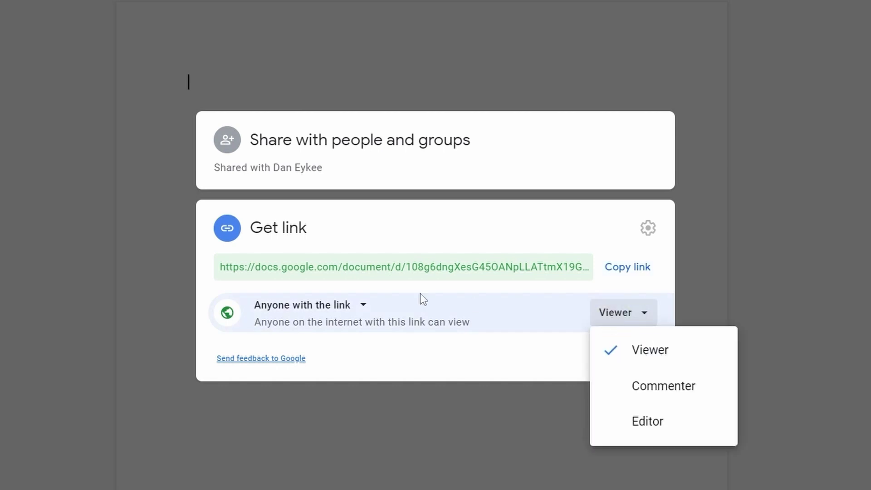
pyautogui.click(348, 306)
pyautogui.click(413, 140)
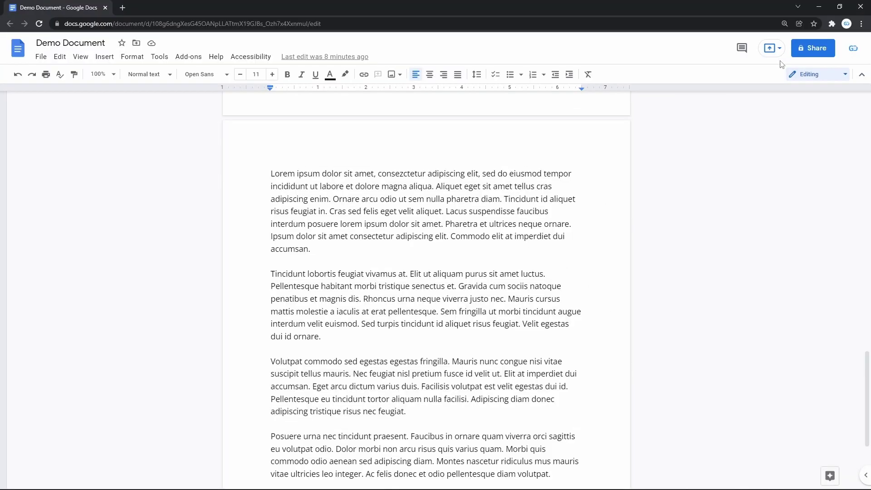
pyautogui.click(803, 55)
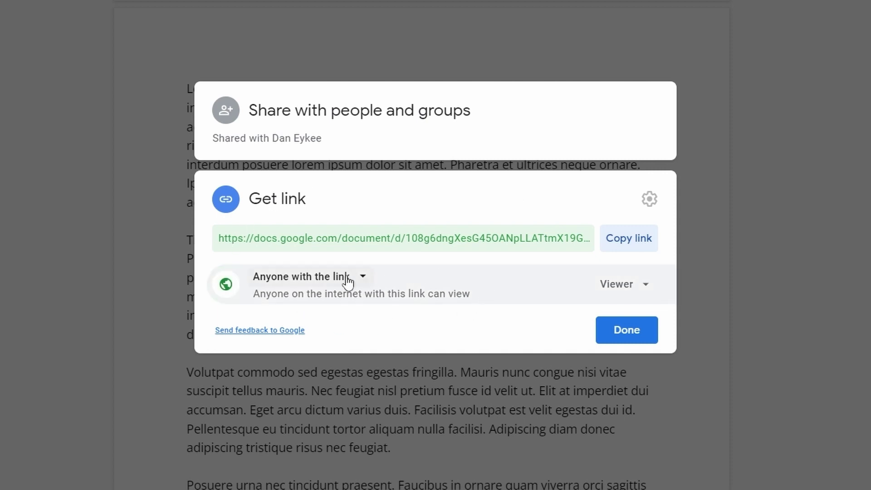
# Step: Change the link role from Viewer to Editor so anyone with the link can edit
pyautogui.click(607, 286)
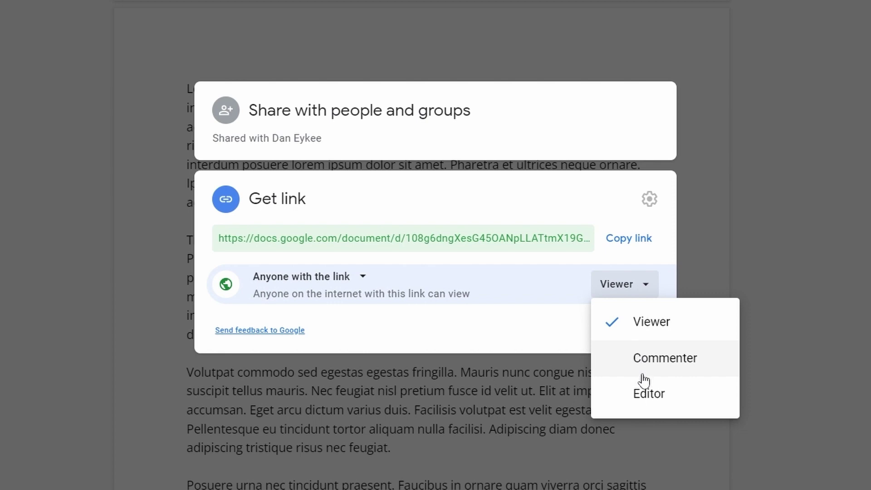
pyautogui.click(643, 394)
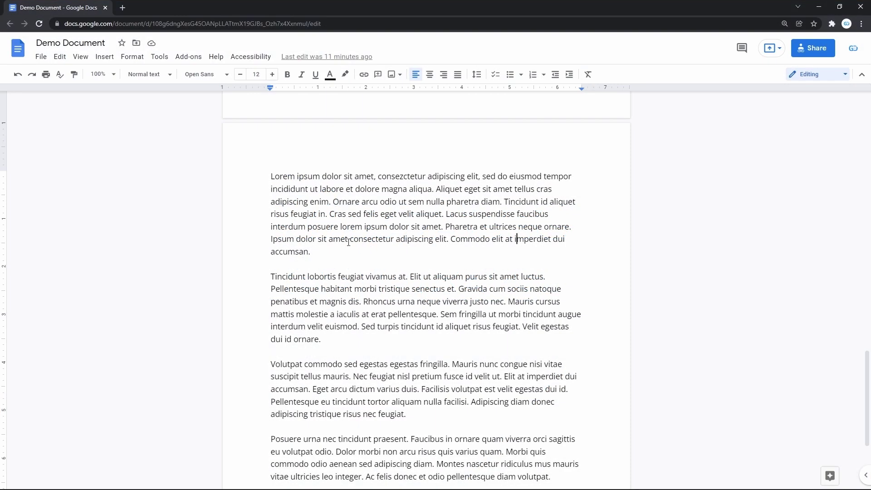
pyautogui.click(803, 54)
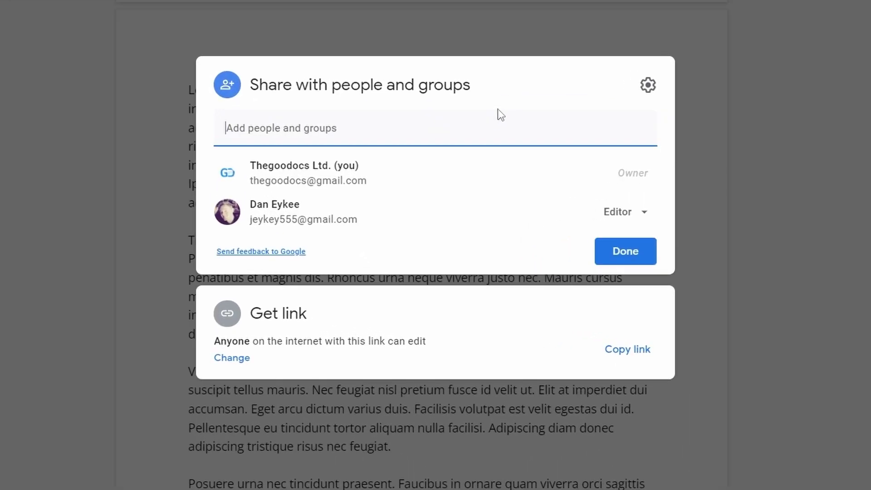
pyautogui.moveTo(408, 212)
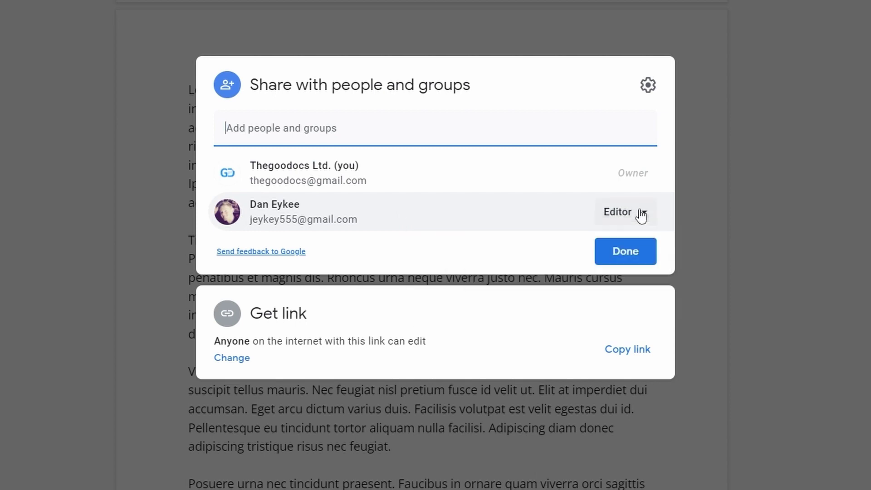
# Step: Switch the collaborator's role from Editor to Viewer, then to Commenter
pyautogui.click(640, 216)
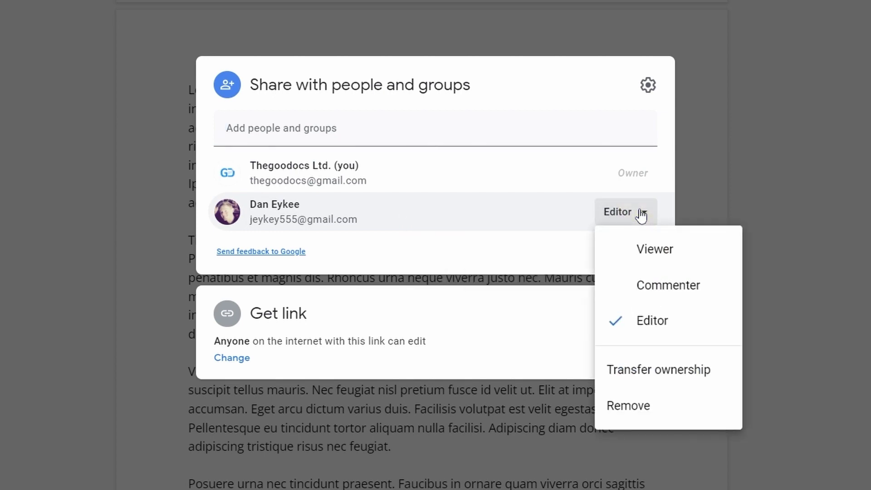
pyautogui.click(633, 249)
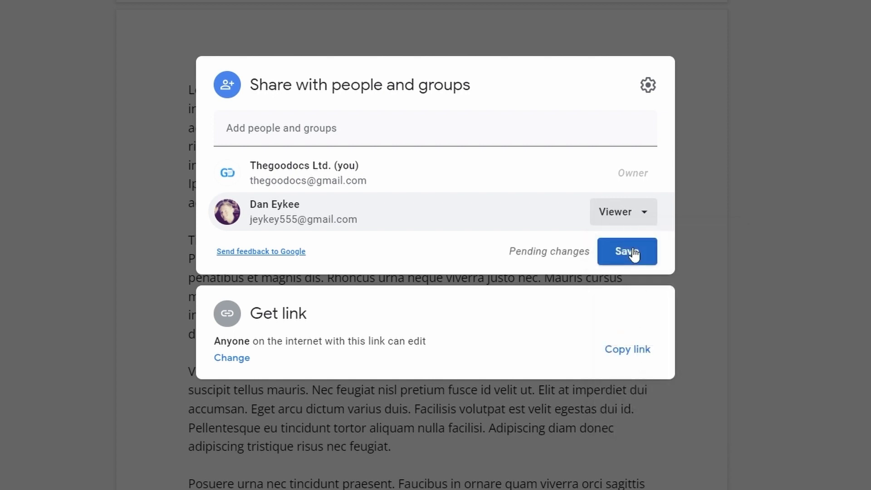
pyautogui.click(636, 217)
pyautogui.click(639, 284)
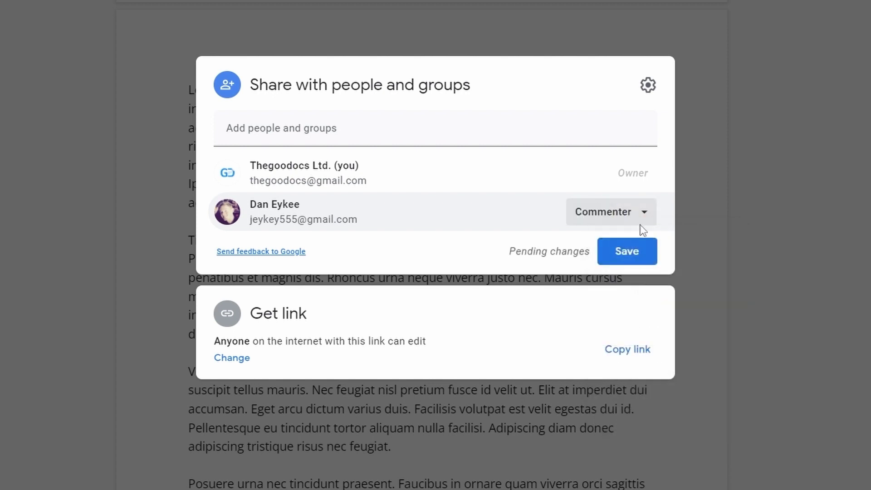
# Step: Remove the collaborator from the document and save the change
pyautogui.click(640, 216)
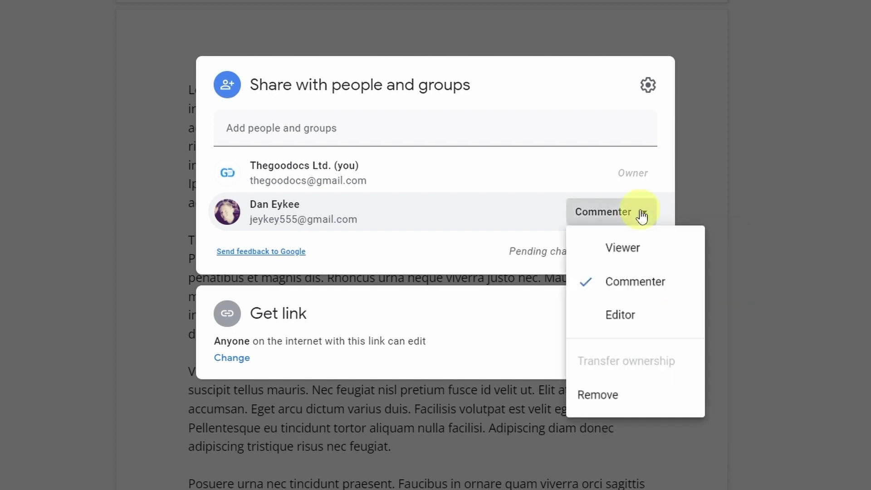
pyautogui.click(621, 407)
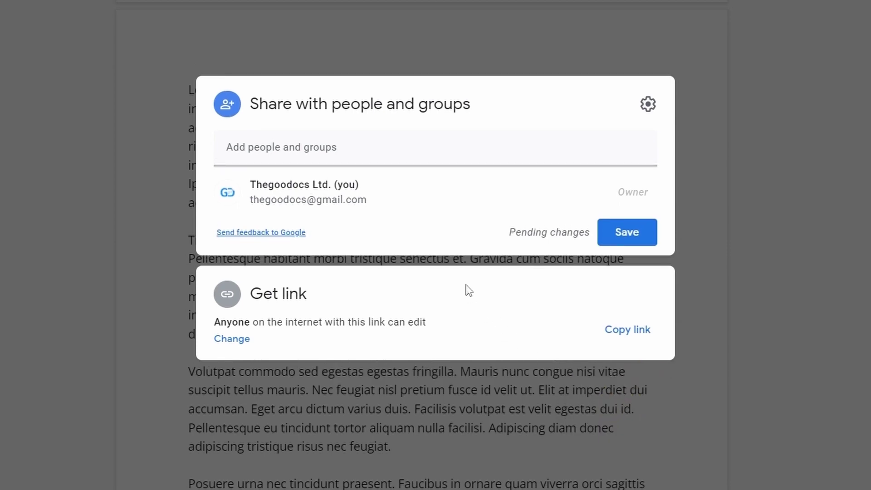
pyautogui.click(317, 286)
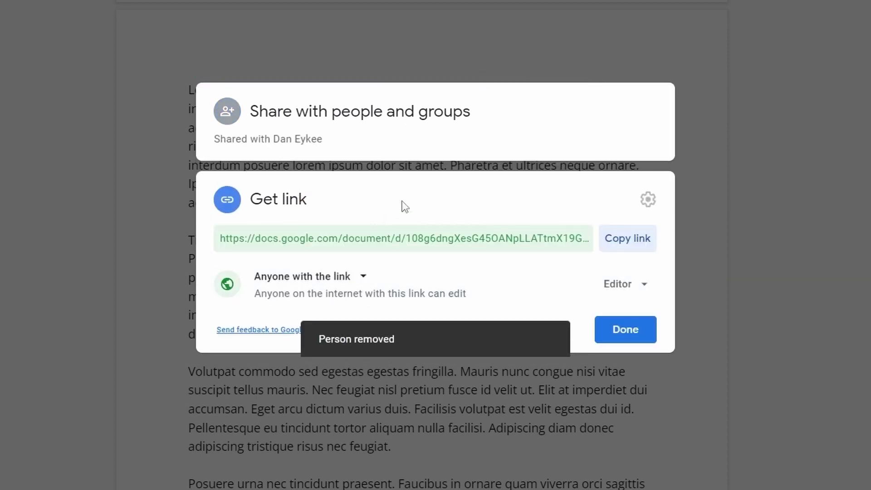
# Step: Set the link role to Viewer, restrict link access to added people only, and finish
pyautogui.click(636, 286)
pyautogui.click(637, 316)
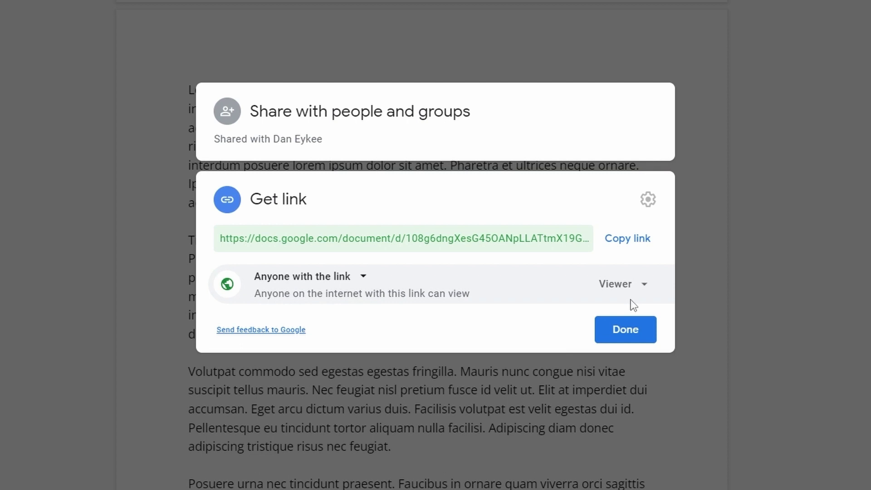
pyautogui.click(357, 282)
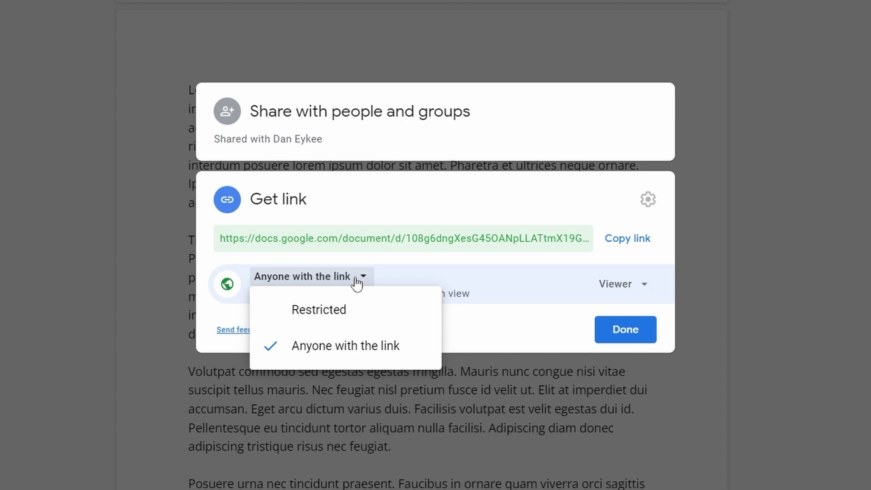
pyautogui.click(337, 312)
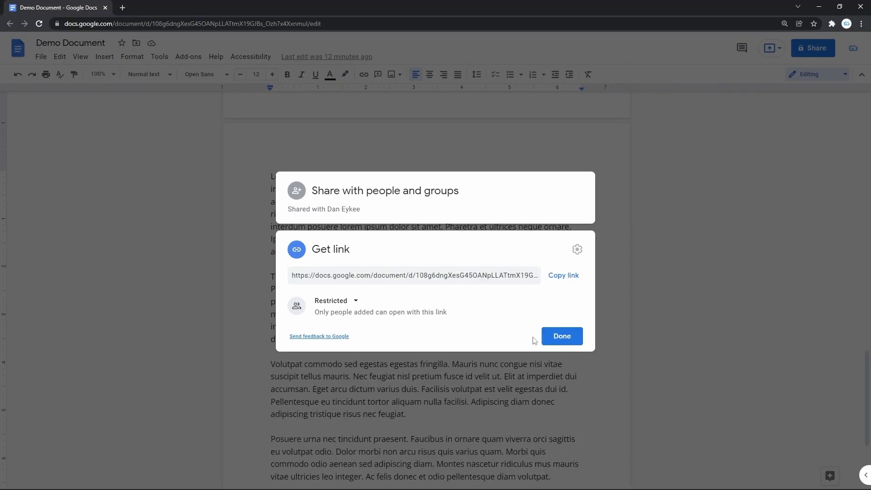
pyautogui.click(559, 340)
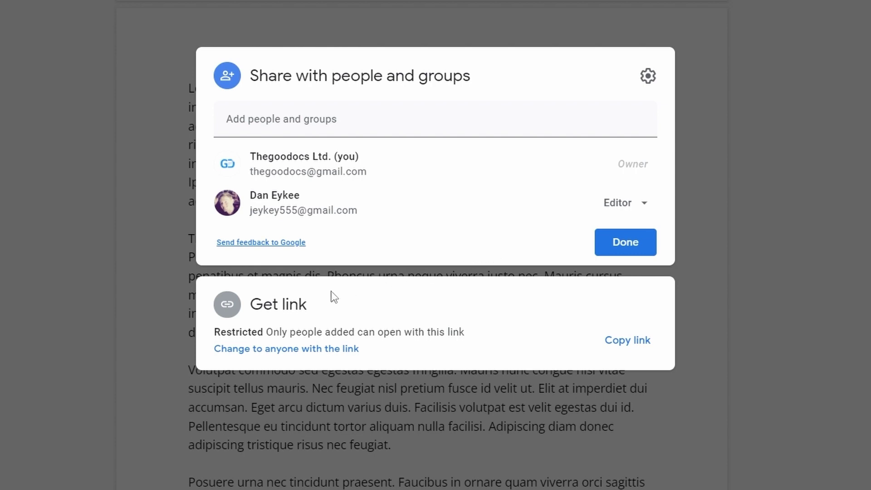
# Step: Change link access from Restricted to anyone with the link as Viewer, and finish
pyautogui.click(317, 292)
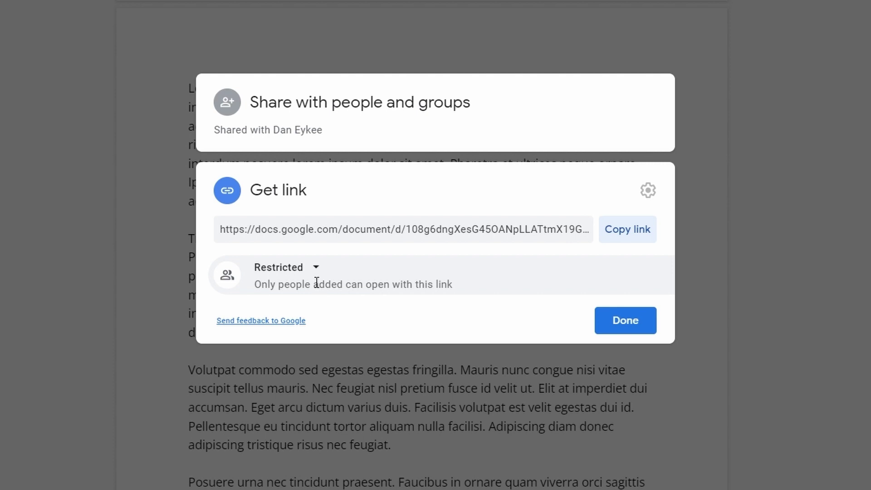
pyautogui.click(312, 273)
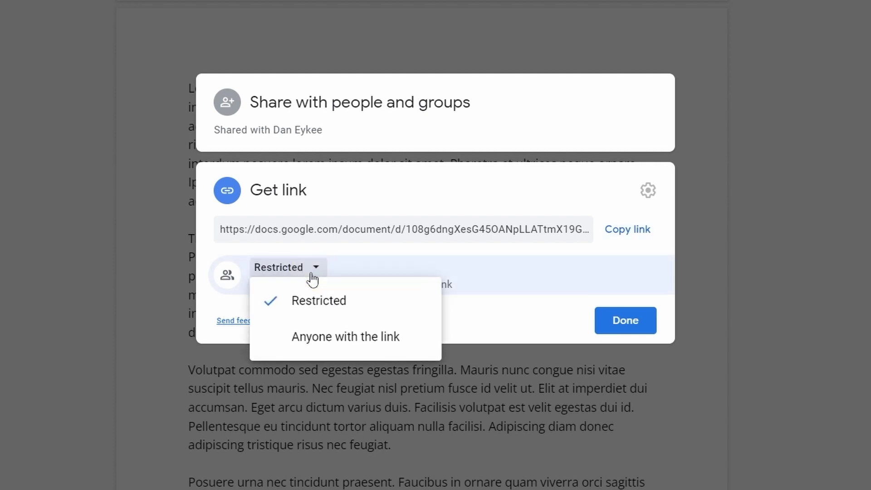
pyautogui.click(324, 334)
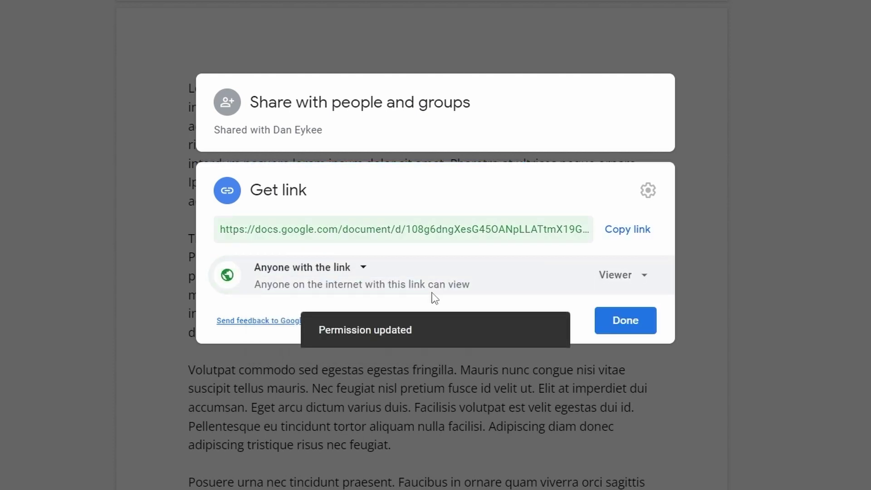
pyautogui.click(646, 279)
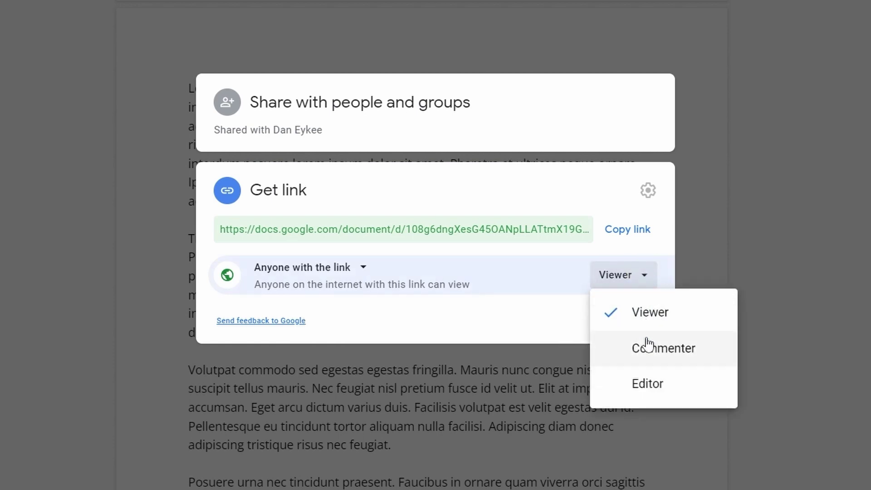
pyautogui.click(648, 315)
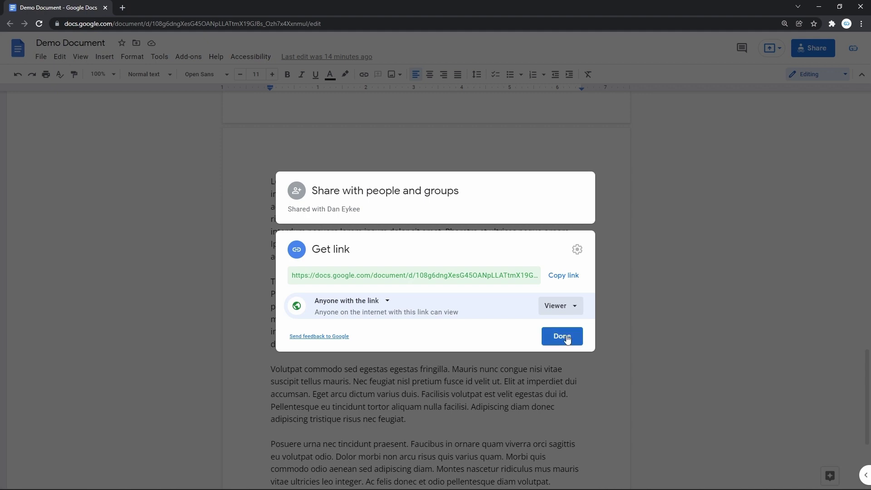
pyautogui.click(567, 338)
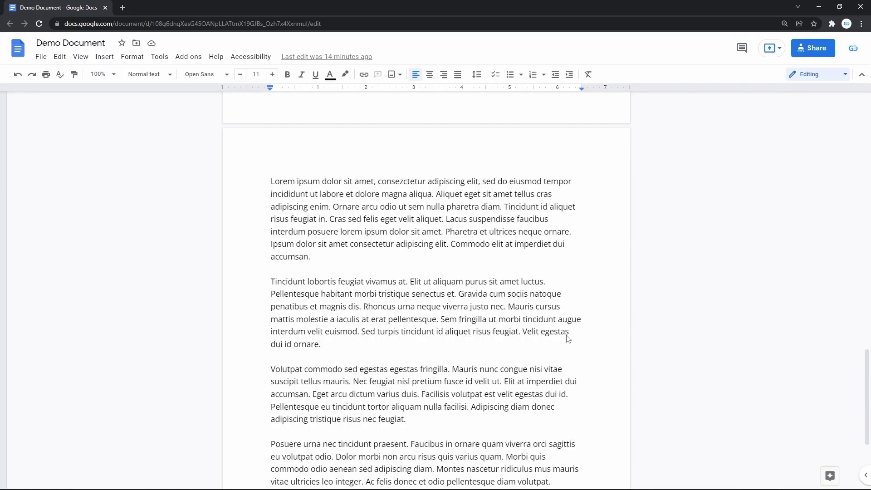